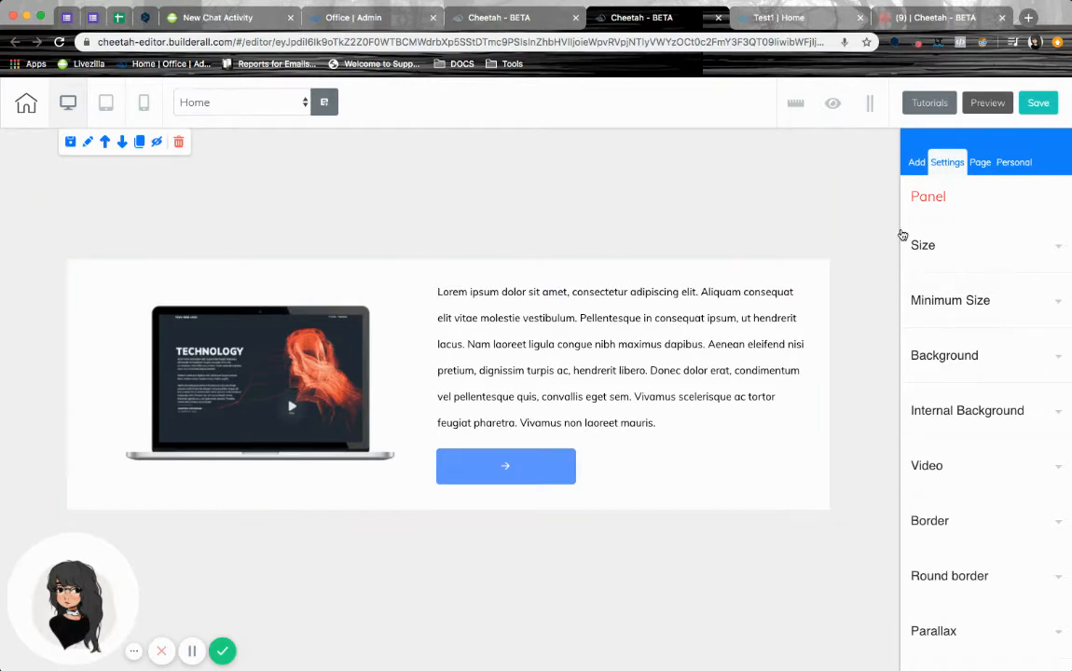
Show the Rotation Banner template among the elements that can be added to the page.
click(914, 173)
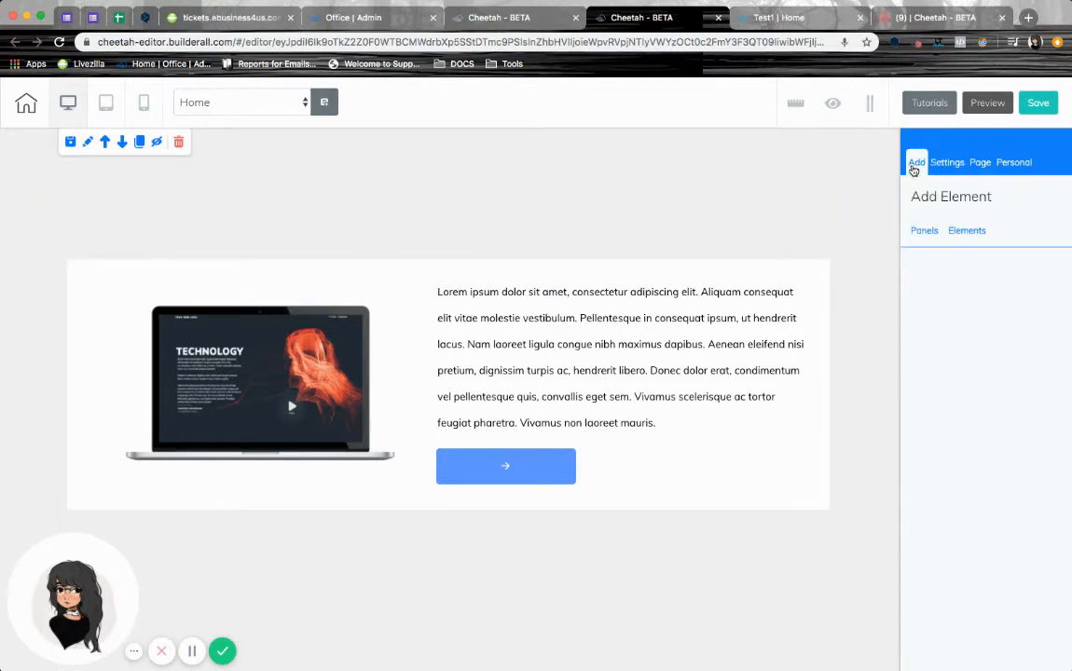
click(966, 230)
scroll(983, 485, down, 7)
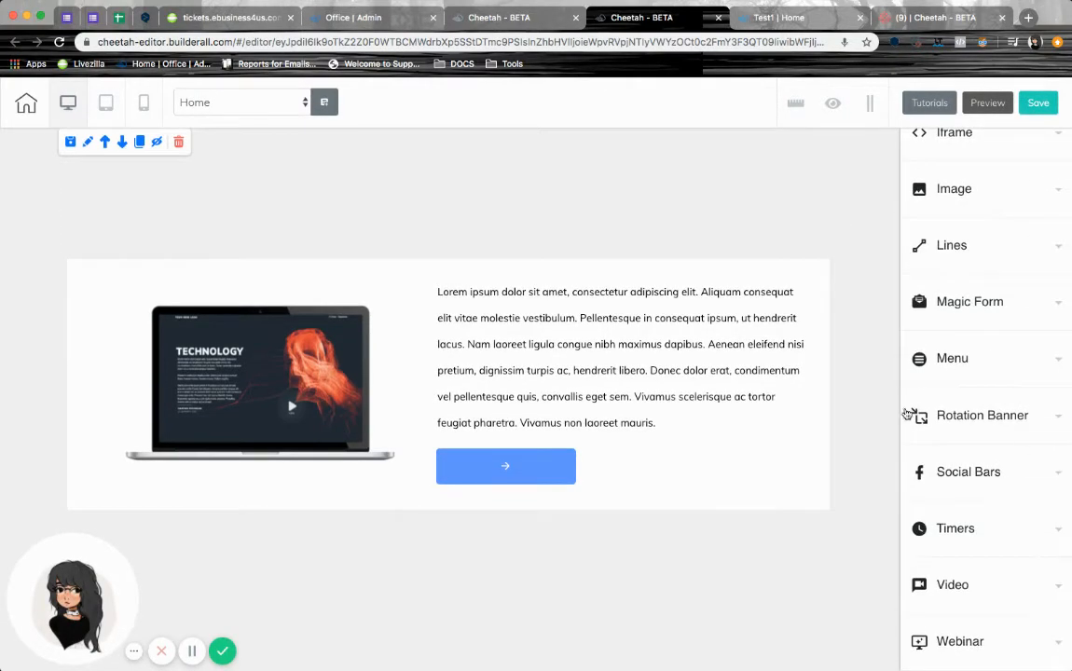
click(986, 415)
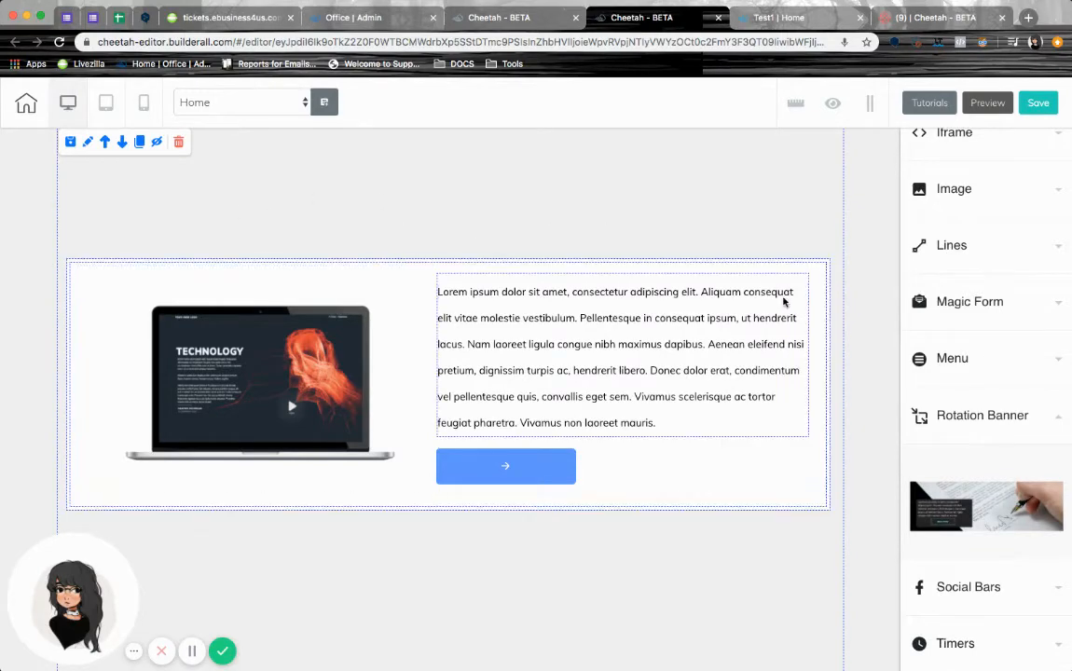
Inspect the rotation banner, its text and the laptop image's box in turn, ending with the whole banner selected.
click(828, 266)
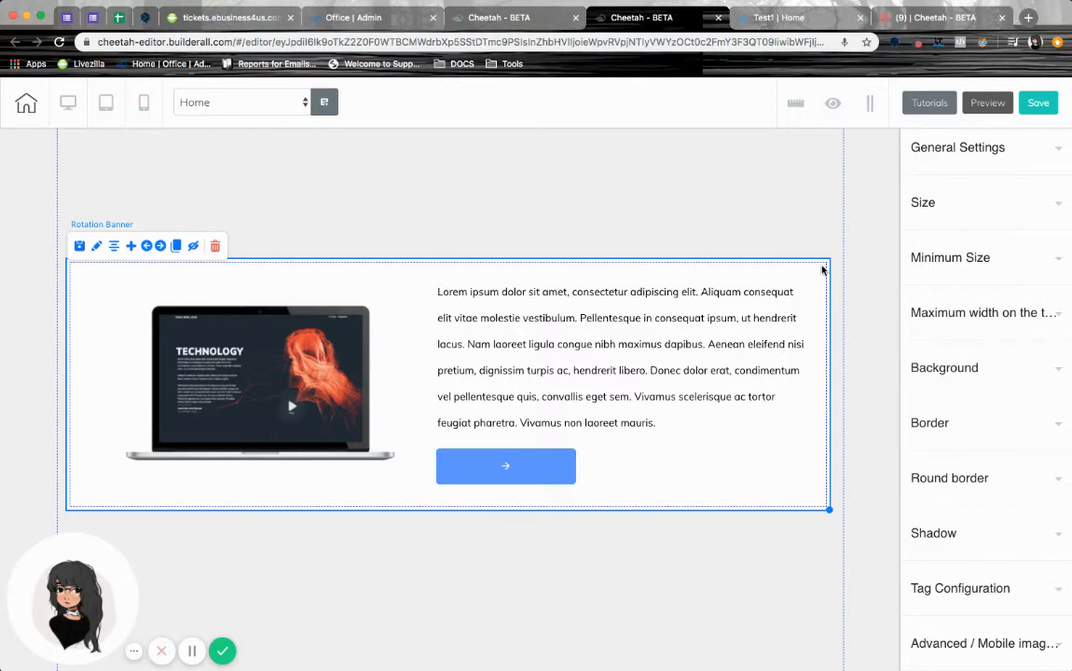
scroll(1015, 216, up, 2)
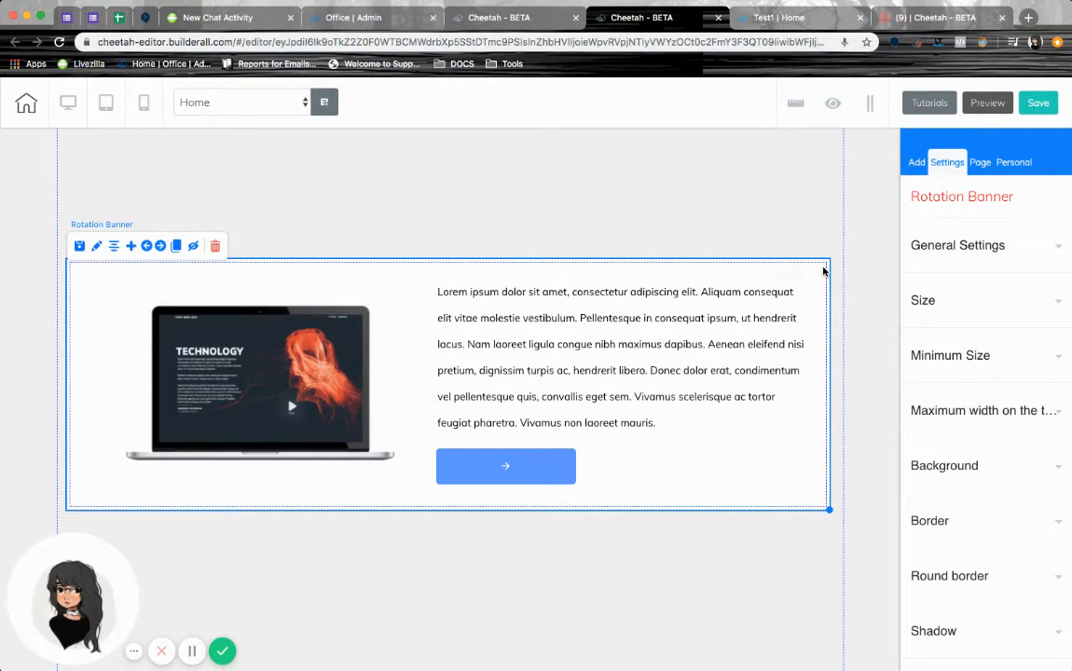
click(782, 284)
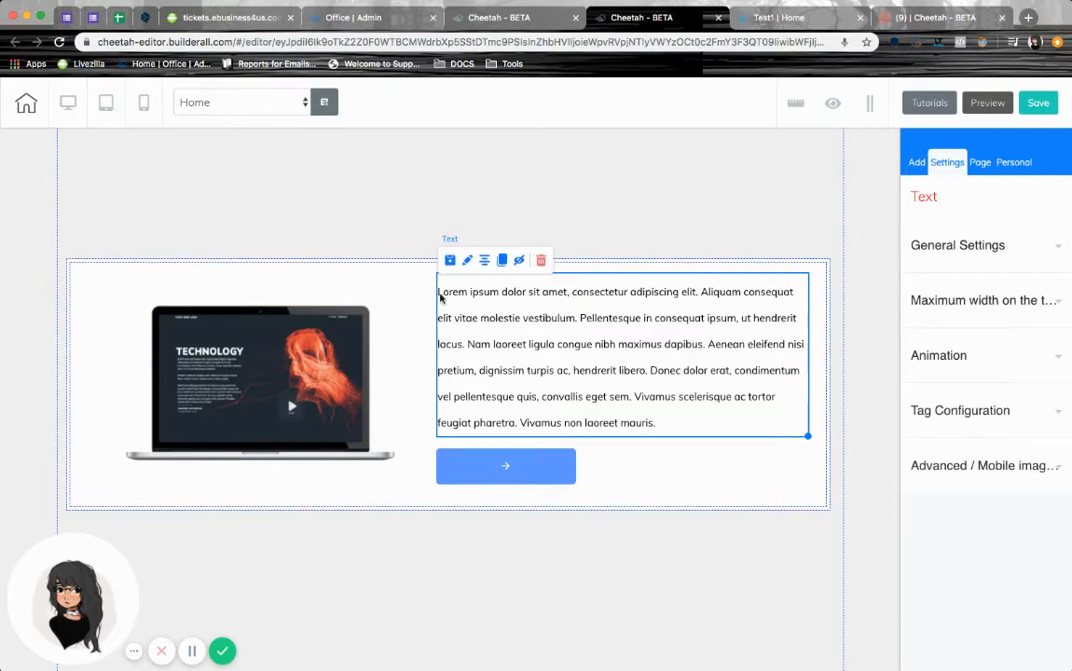
click(322, 280)
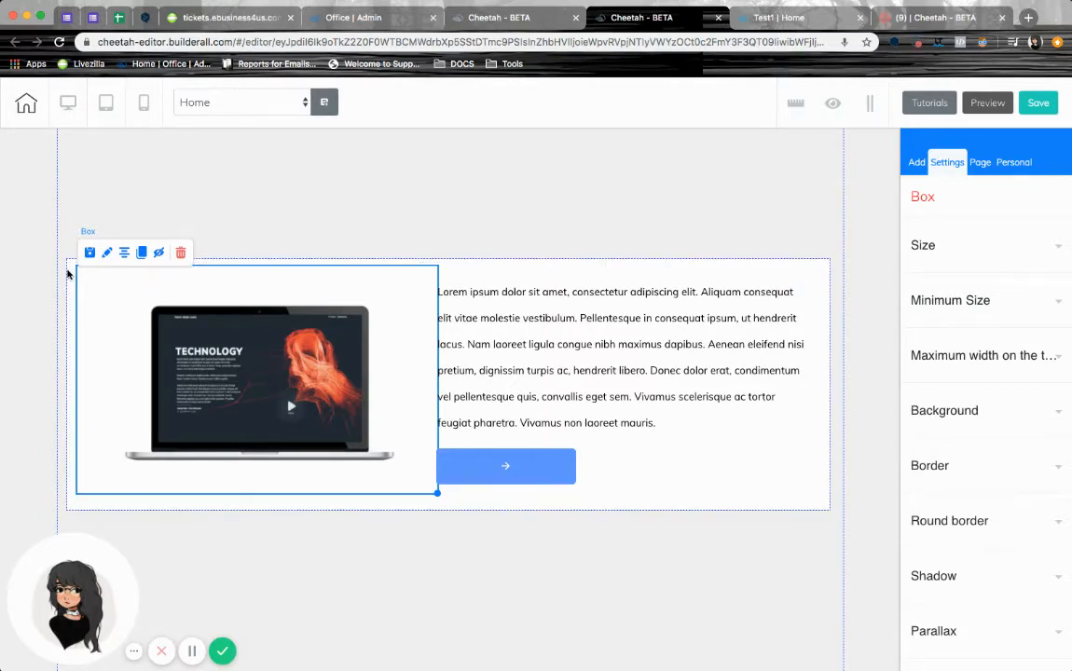
drag(68, 269, 67, 269)
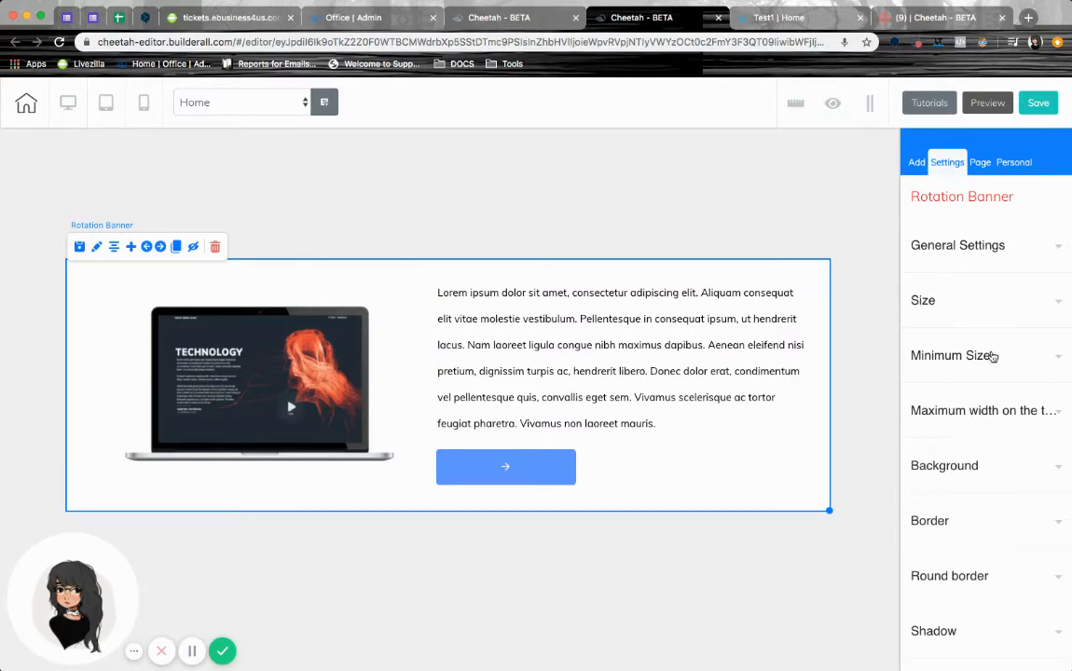
Review the rotation banner's General Settings, including transition effect, autoplay, navigation arrows and internal padding, and its remaining setting categories.
click(1016, 250)
scroll(1013, 250, down, 2)
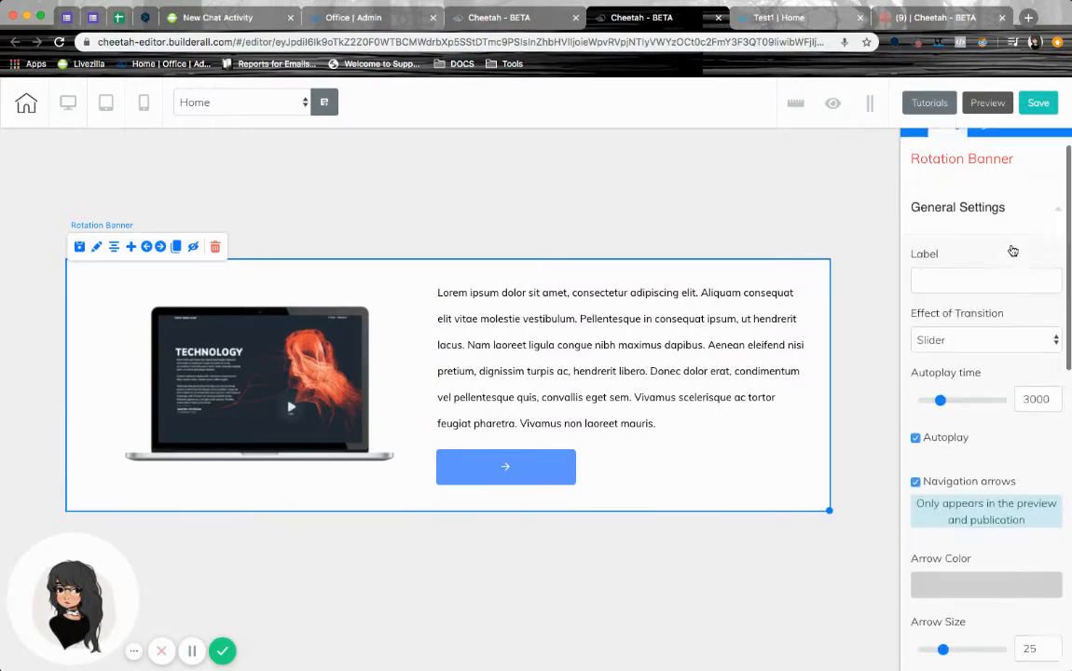
scroll(968, 226, down, 2)
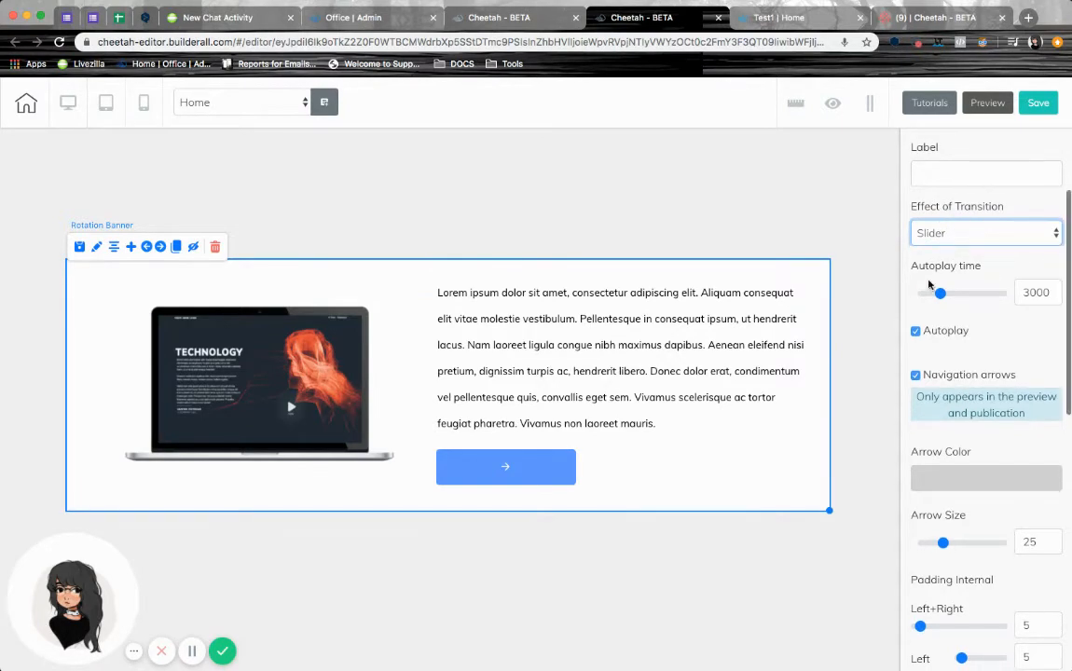
scroll(922, 224, down, 2)
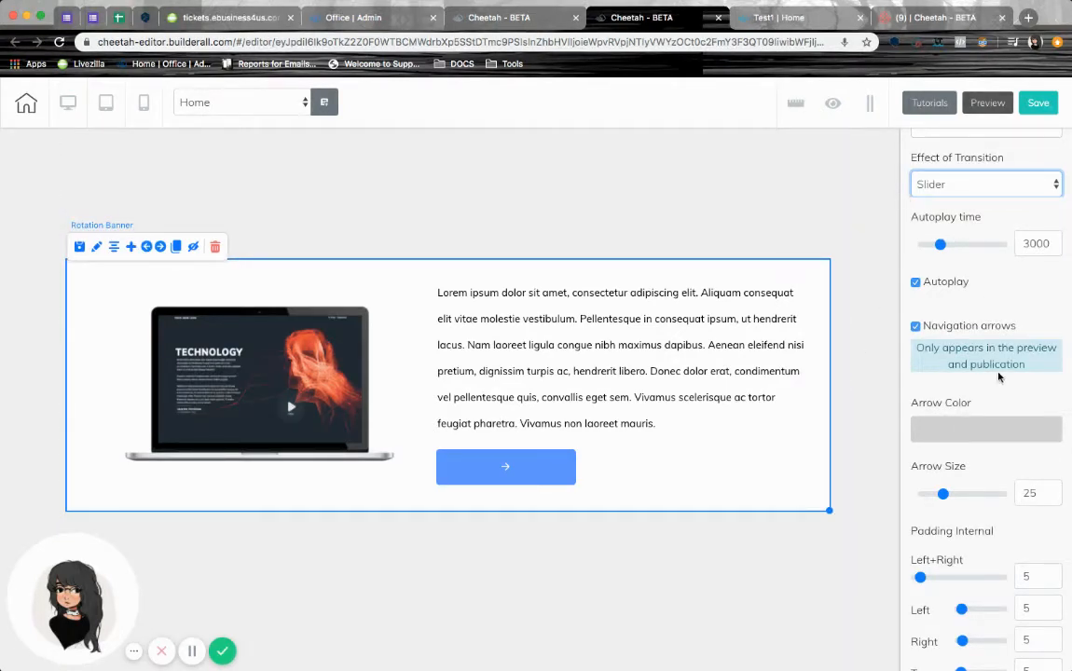
scroll(999, 376, down, 2)
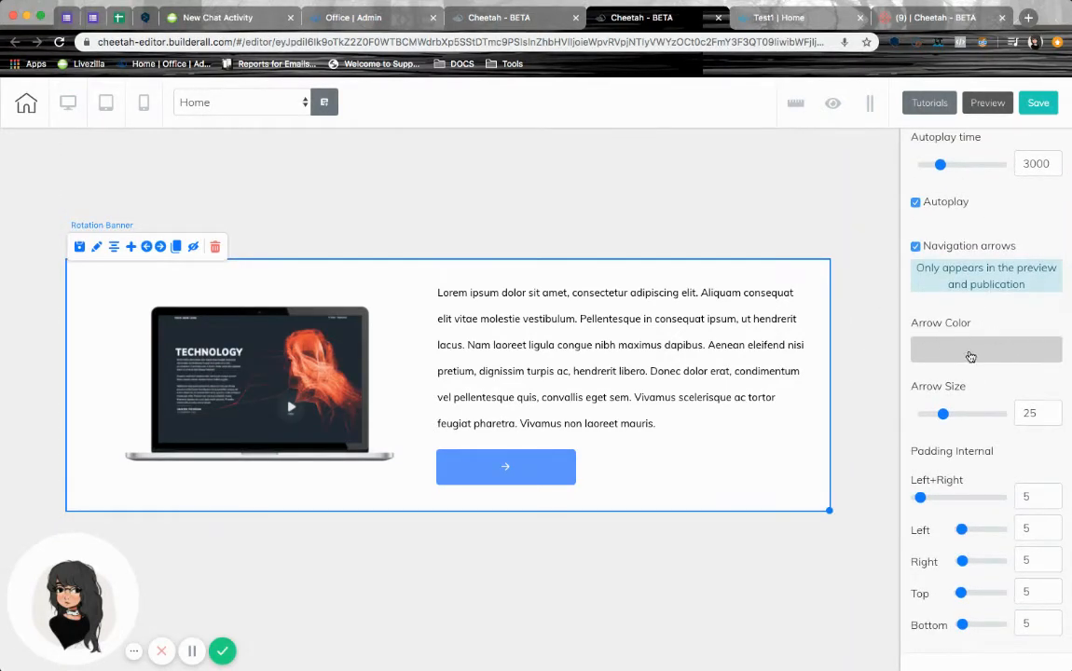
scroll(971, 357, down, 2)
scroll(1012, 339, down, 2)
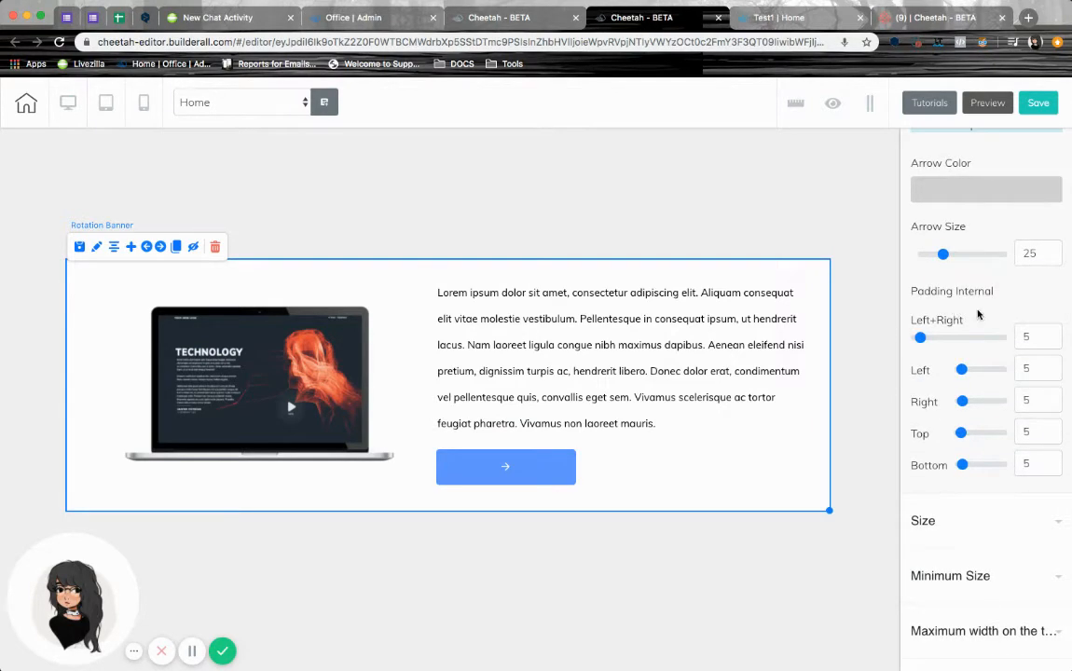
scroll(978, 313, down, 6)
scroll(969, 280, down, 1)
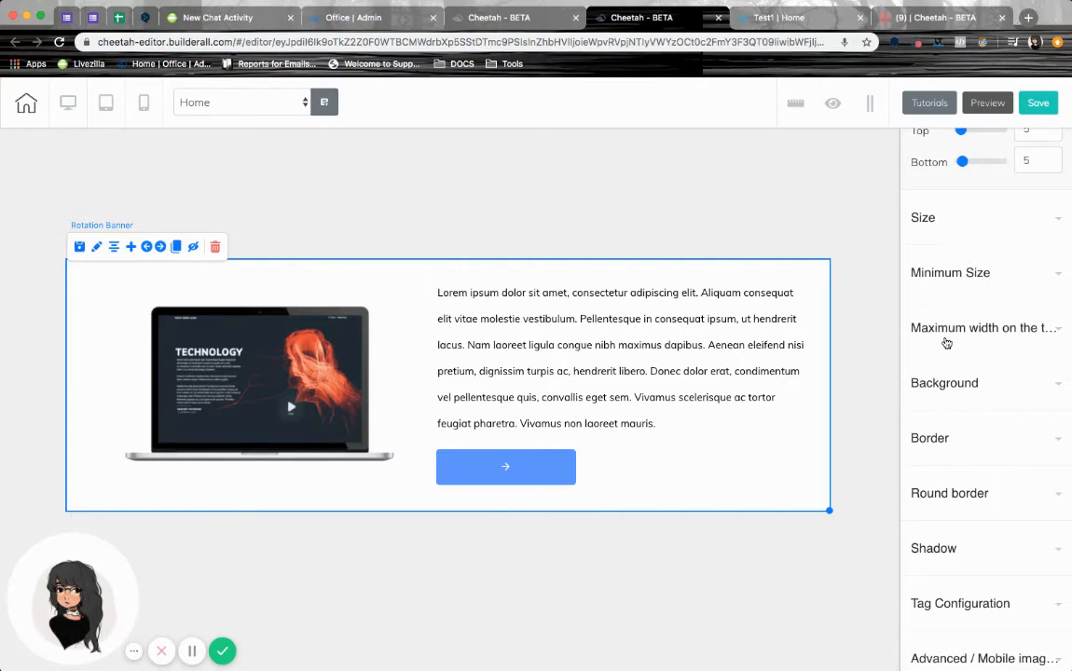
scroll(957, 352, down, 1)
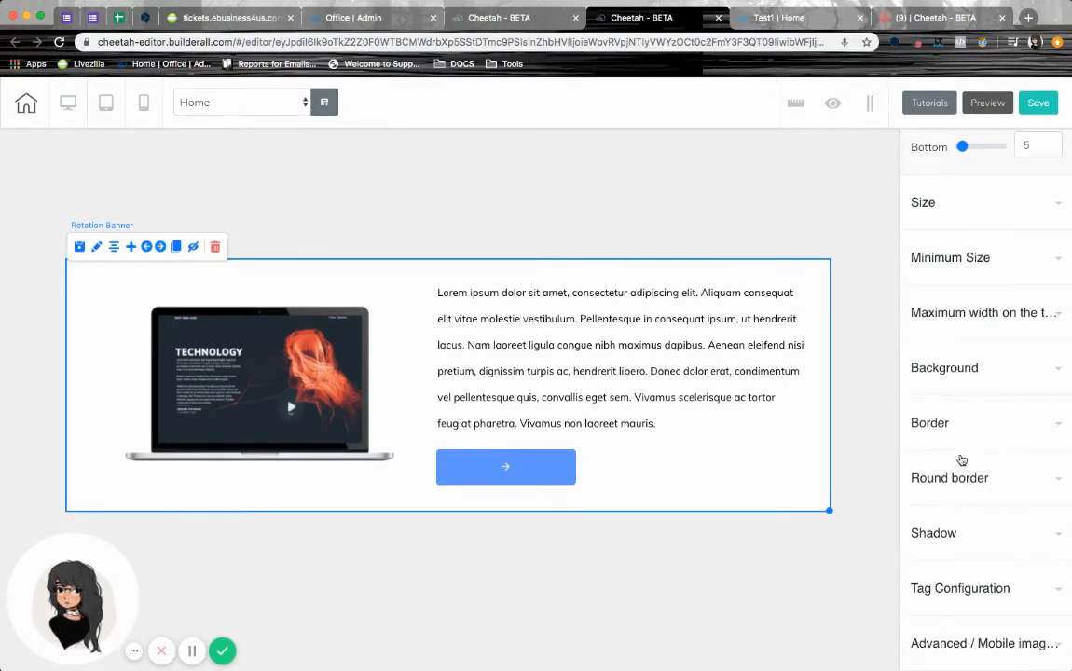
scroll(961, 440, up, 15)
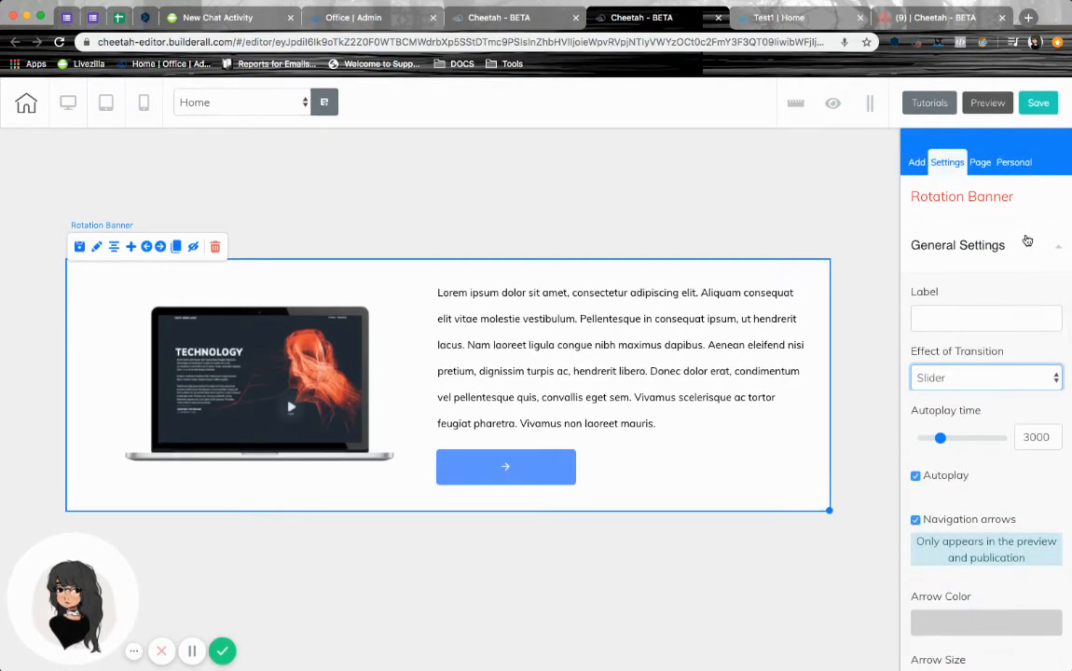
click(1054, 248)
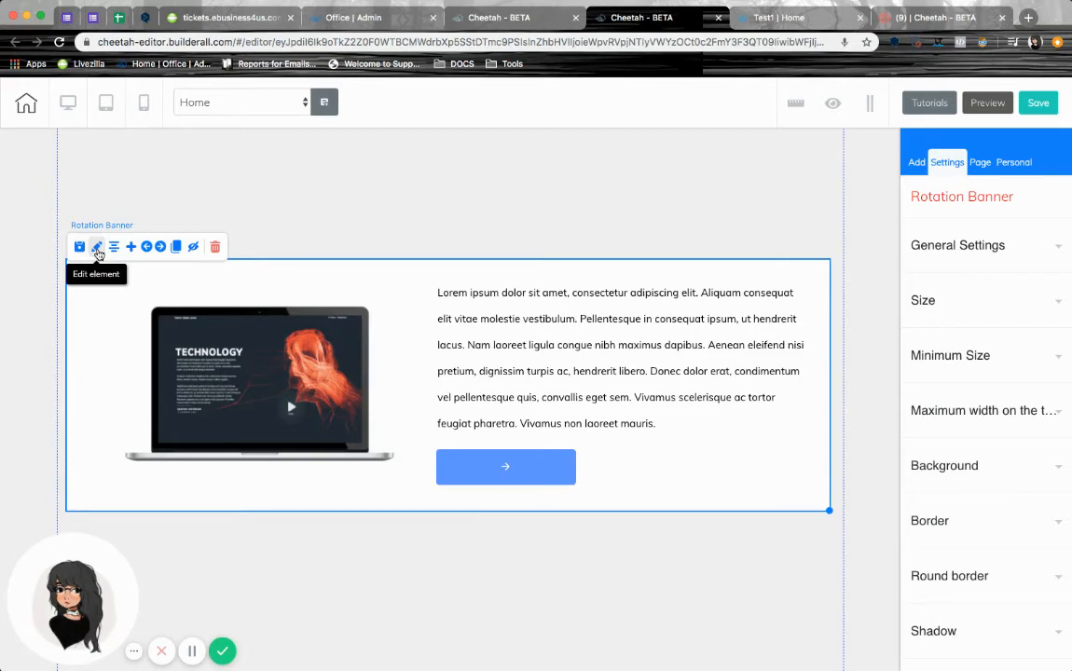
click(97, 248)
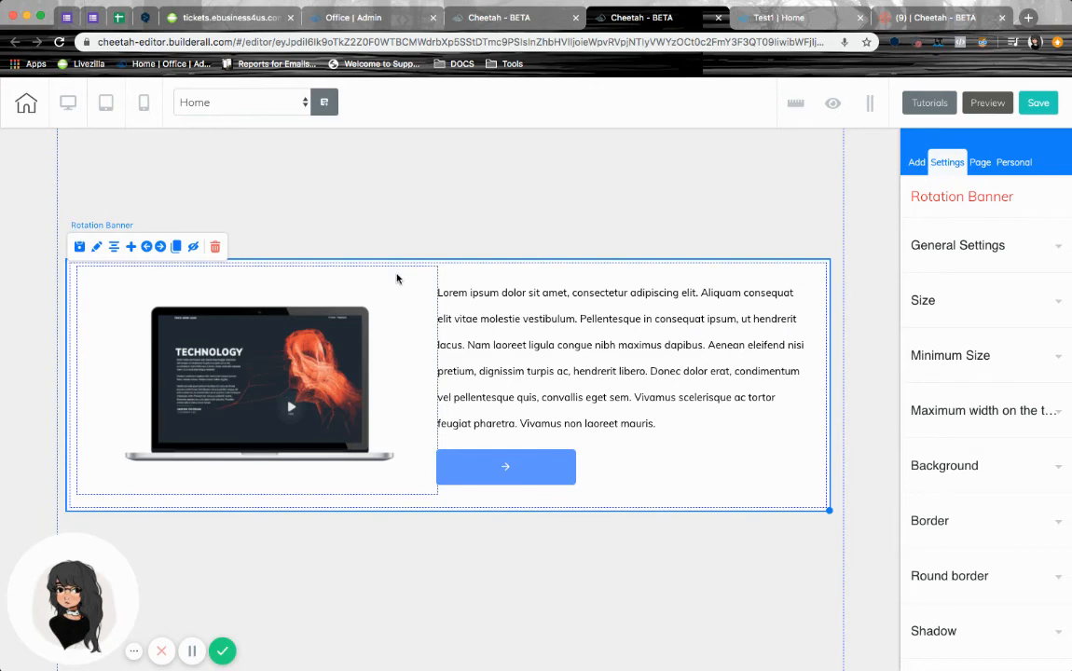
Browse forward and back through the rotation banner's pages, ending on the page with the laptop image.
click(160, 247)
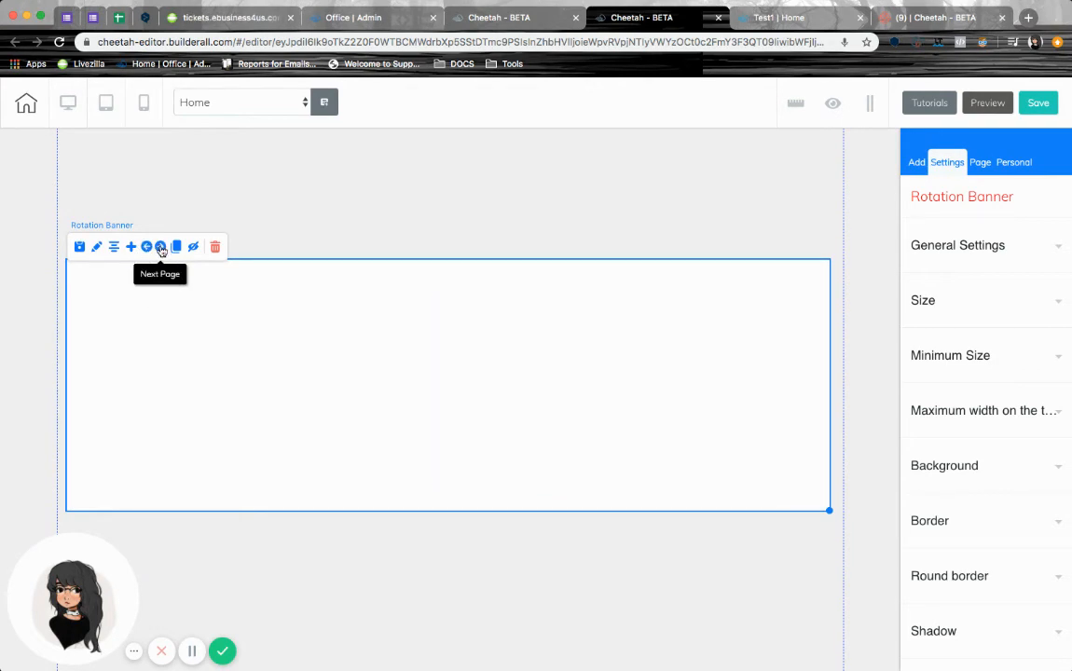
click(160, 247)
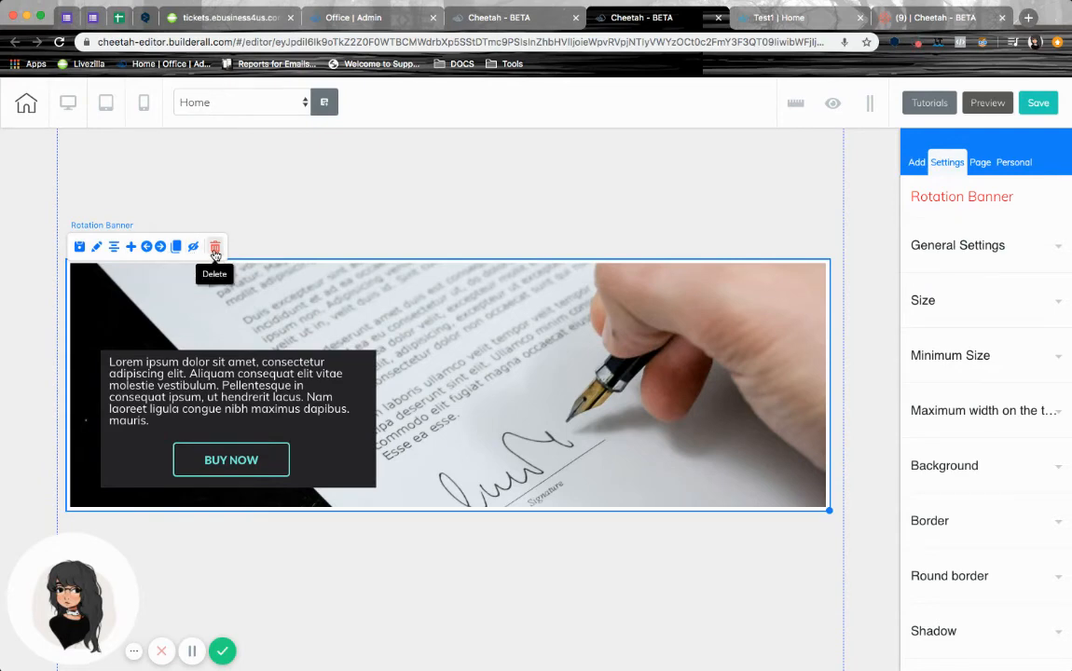
click(160, 247)
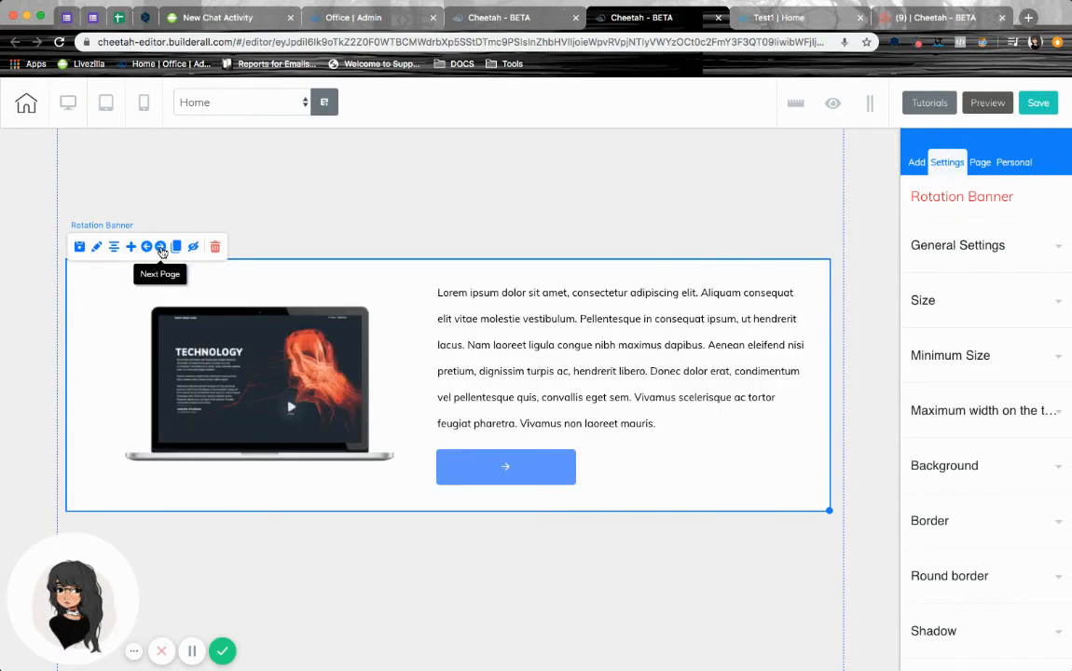
click(161, 250)
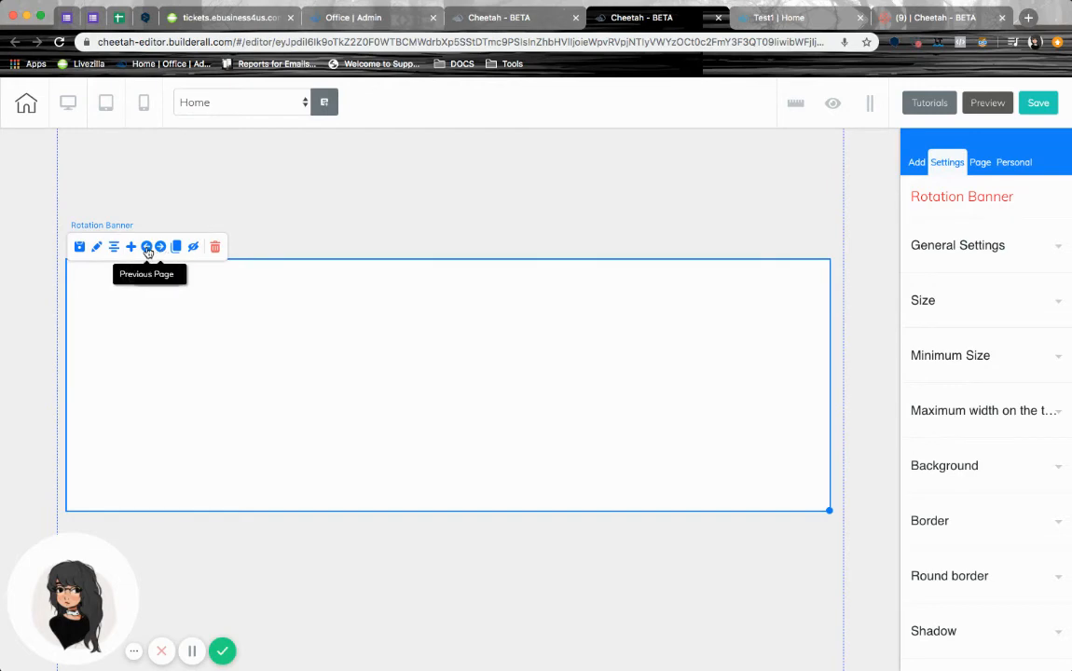
click(148, 250)
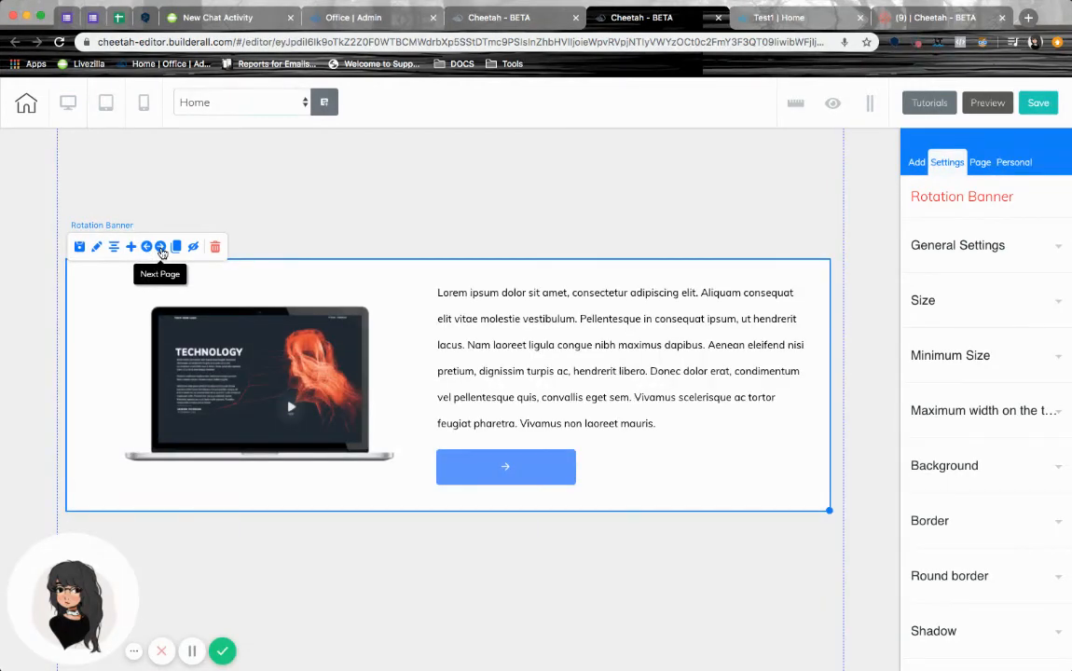
click(161, 249)
click(148, 249)
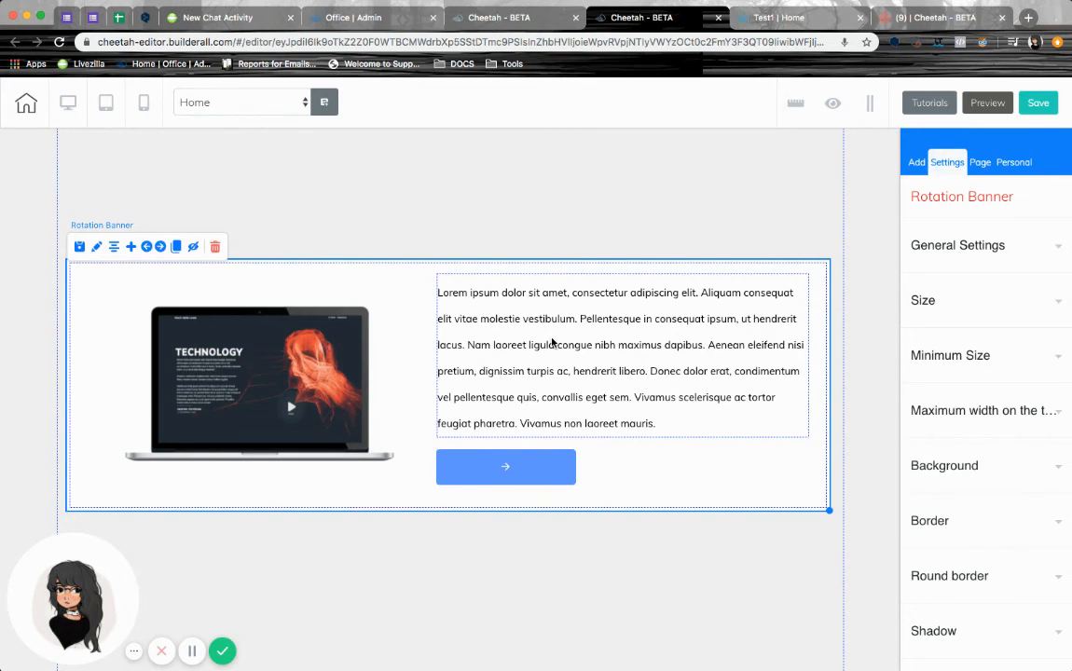
Add a Title H5 text to the banner's laptop page and place it beside the blue arrow button.
click(915, 164)
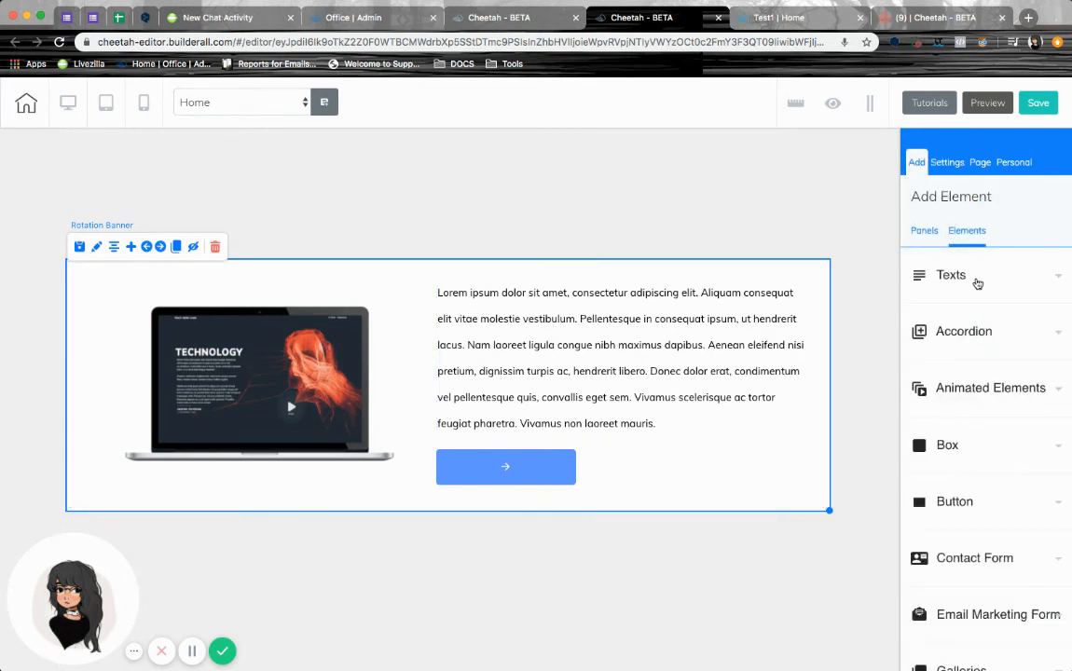
click(976, 278)
scroll(997, 426, down, 5)
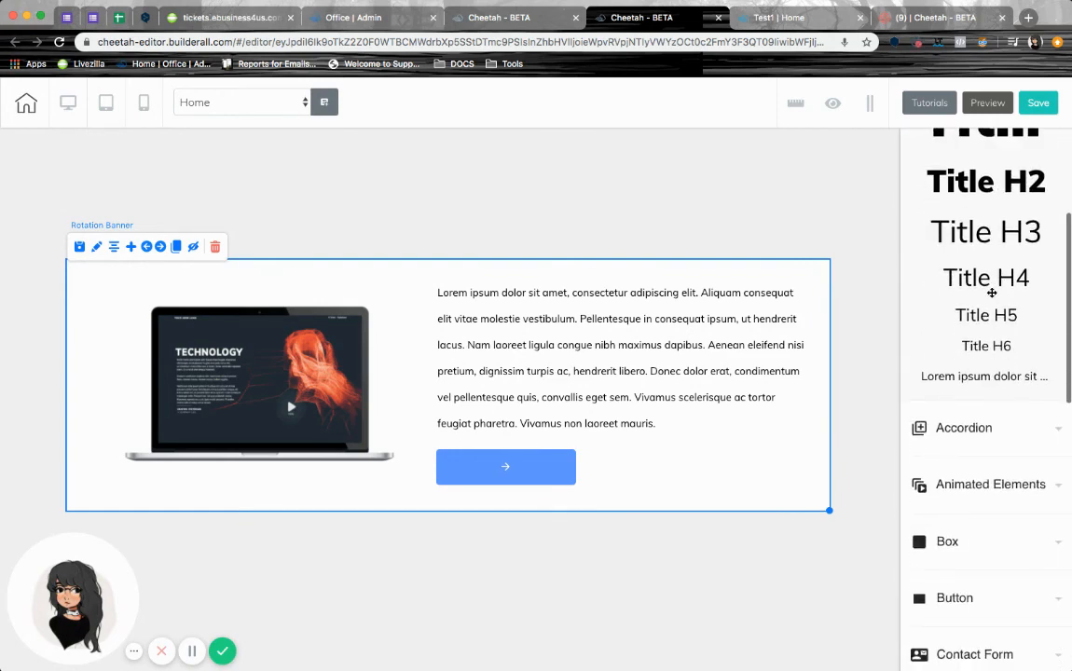
drag(988, 307, 607, 429)
drag(820, 476, 820, 481)
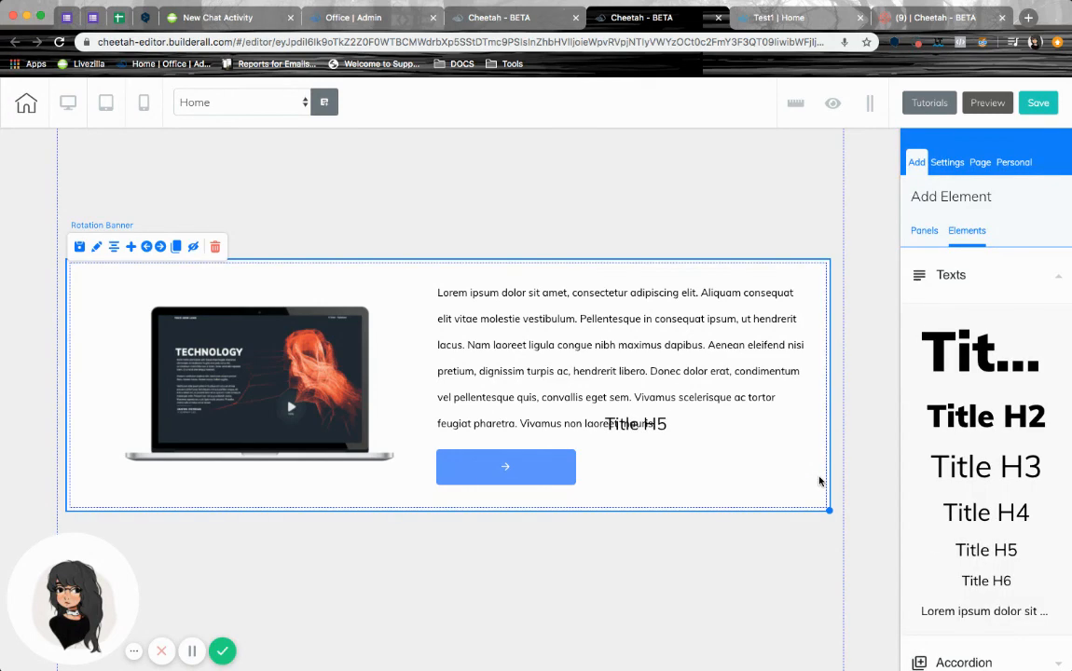
drag(651, 430, 683, 468)
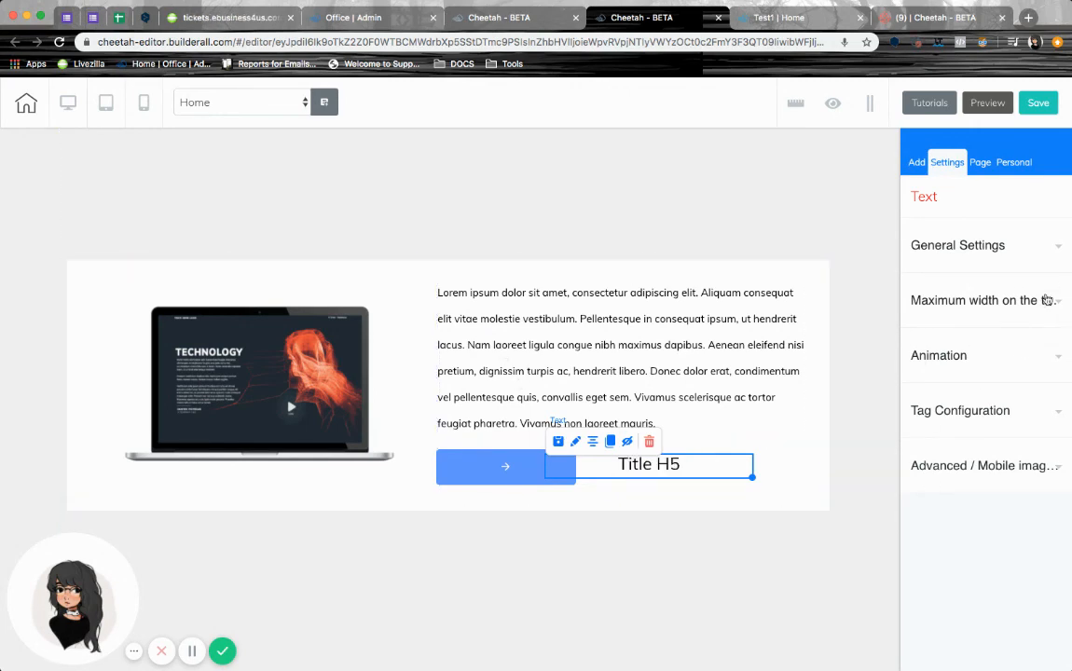
Switch to the published Test1 site and advance through the rotation banner's slides to check them.
click(772, 20)
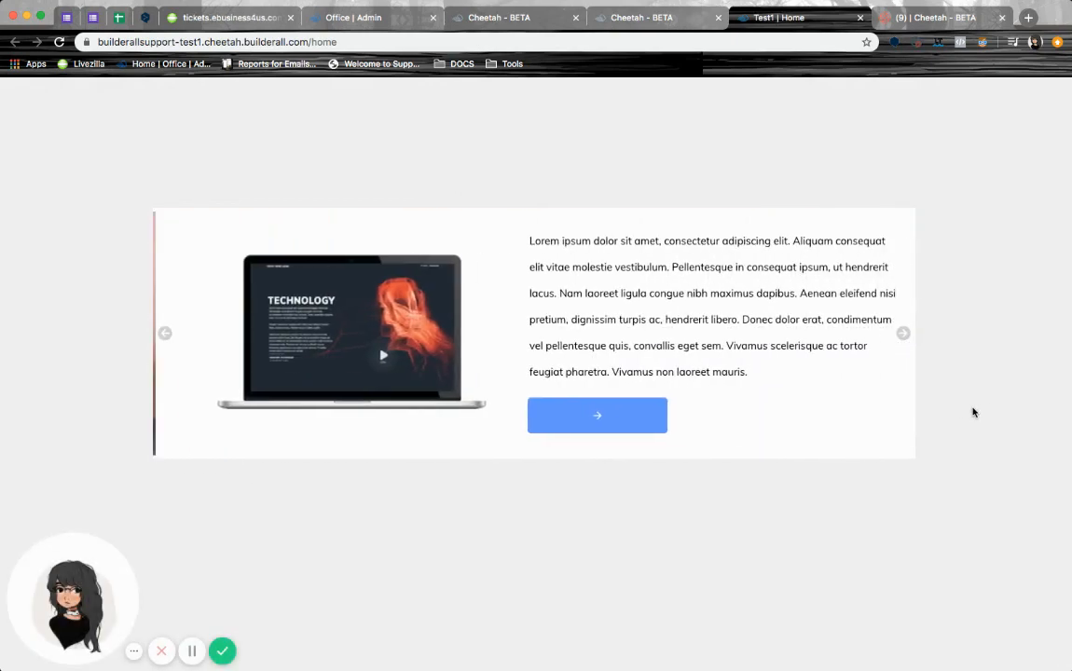
click(906, 335)
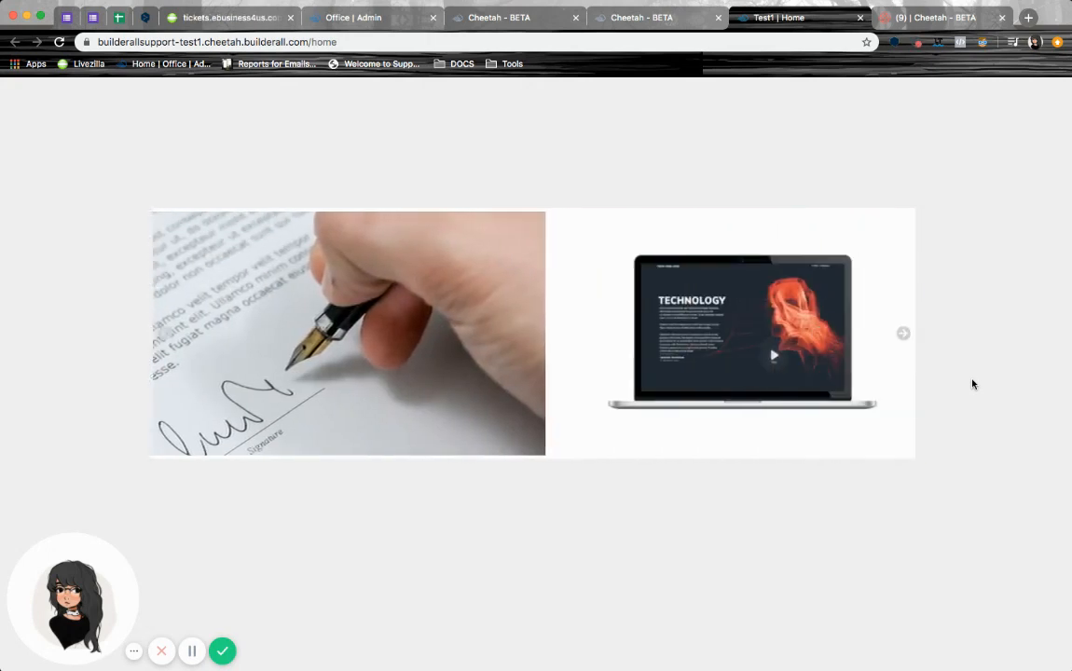
click(904, 336)
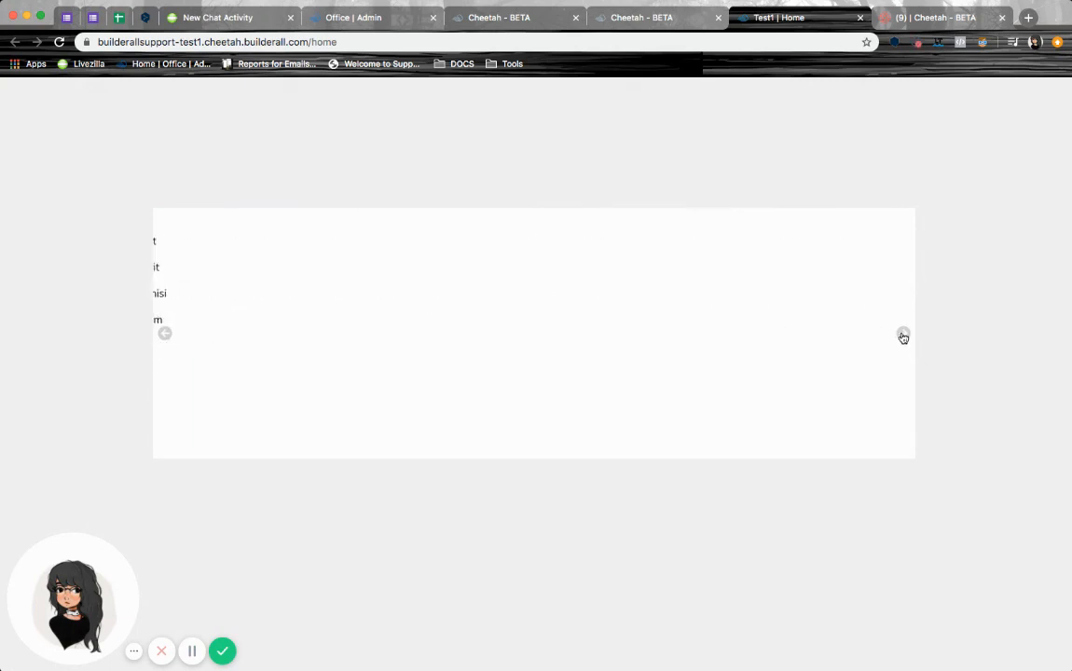
click(903, 336)
click(904, 336)
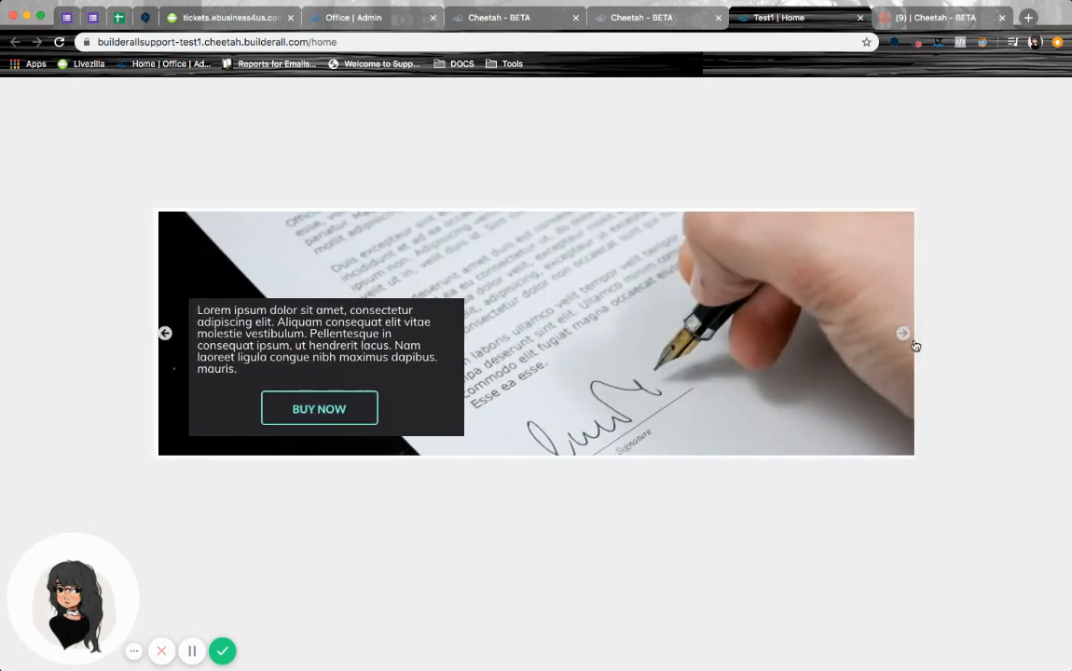
click(904, 336)
click(904, 337)
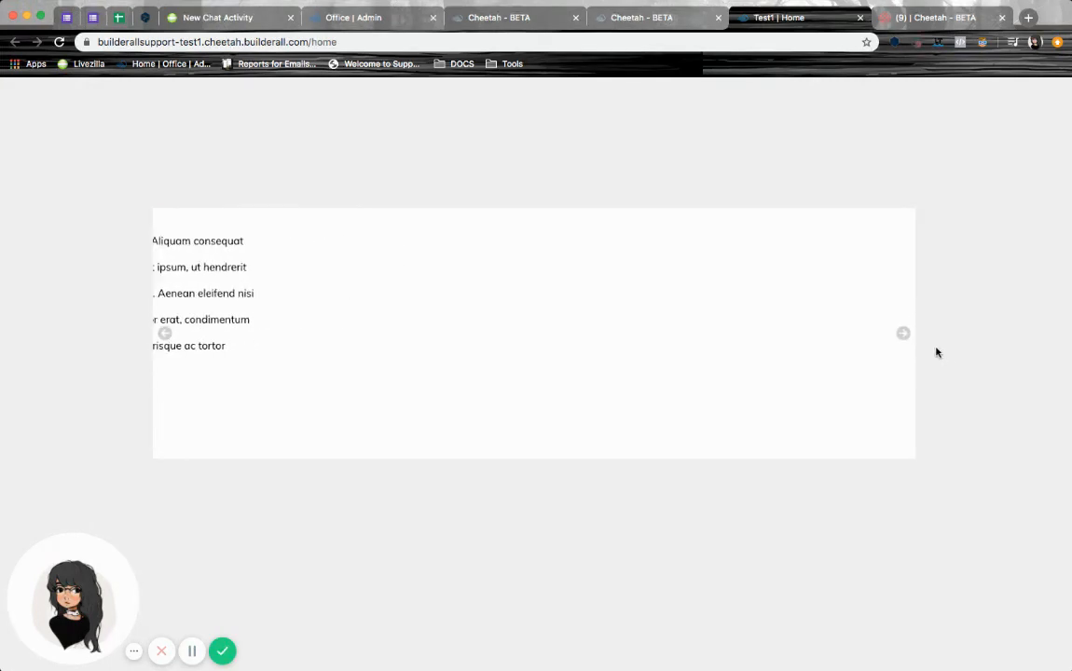
click(904, 337)
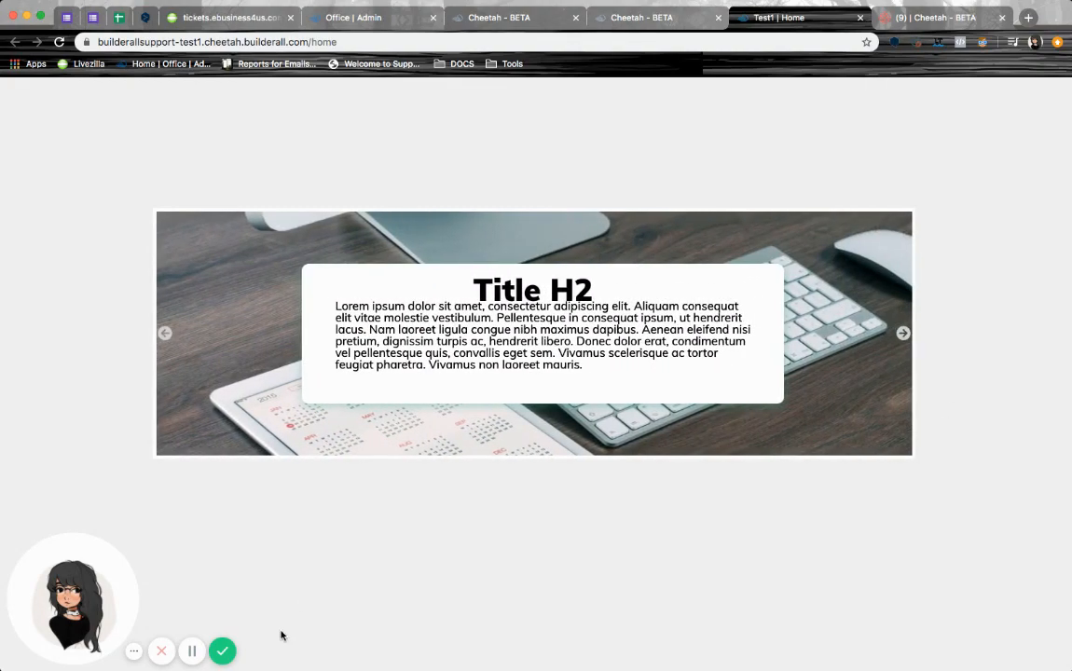